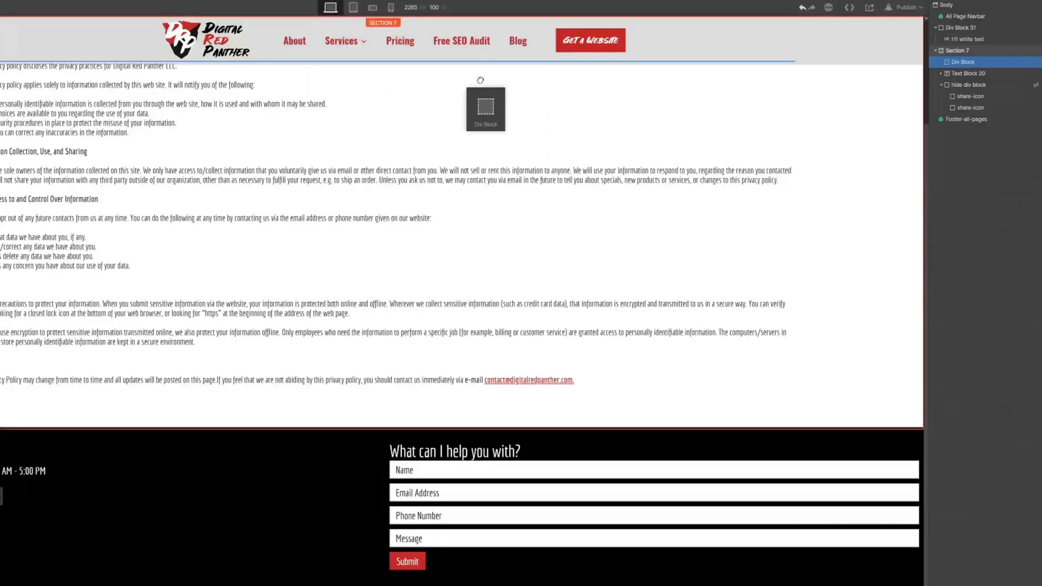
- Drop a Div Block into Section 7 below the privacy policy text
drag(480, 80, 986, 114)
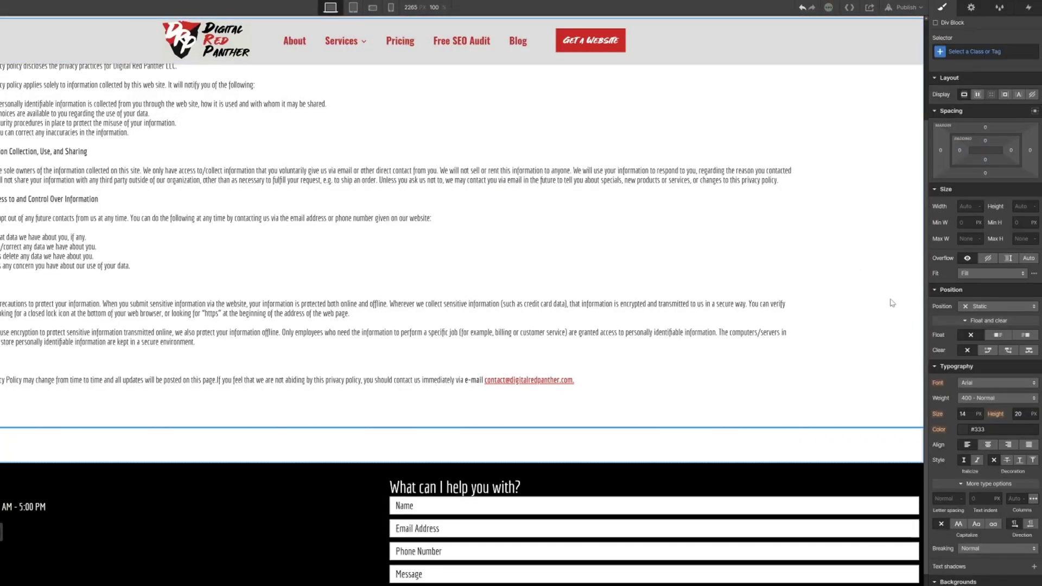
- Fix the div at the left edge, top 45%, bottom auto, z-index 999
click(974, 308)
click(980, 337)
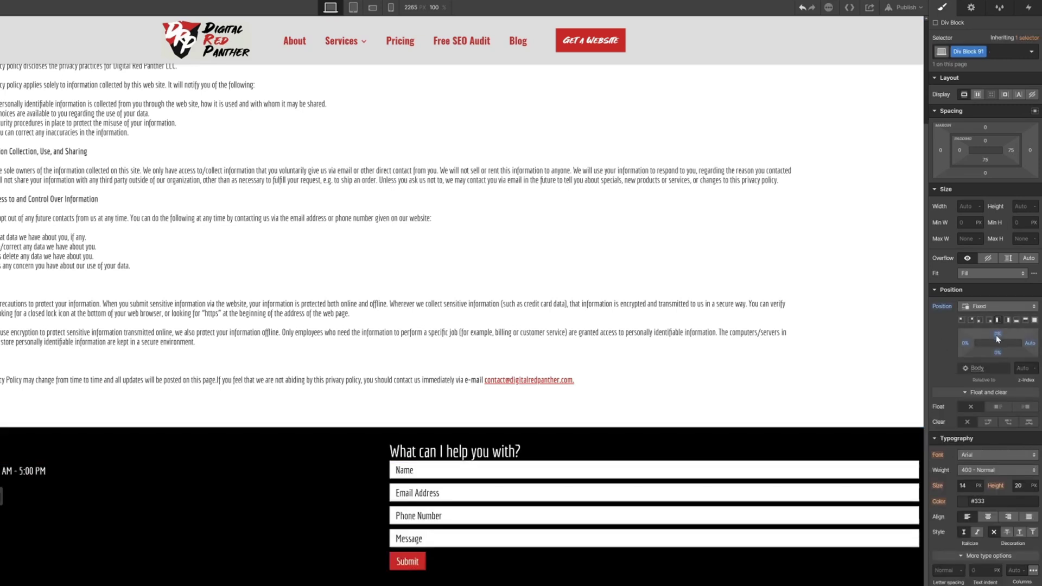
click(997, 335)
key(Return)
click(997, 353)
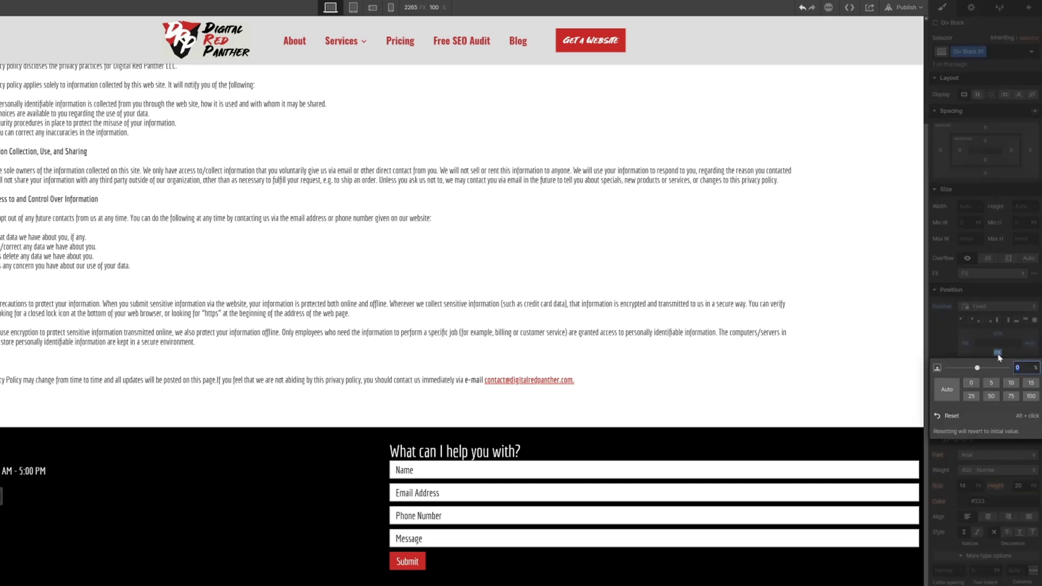
text(auto)
key(Return)
click(1020, 368)
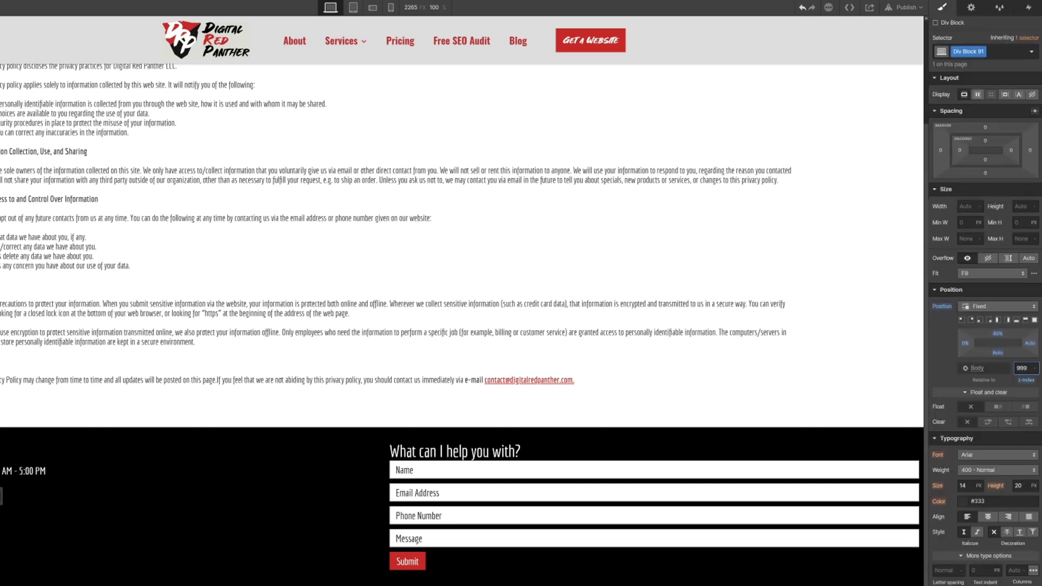
text(999)
key(Return)
key(ctrl+e)
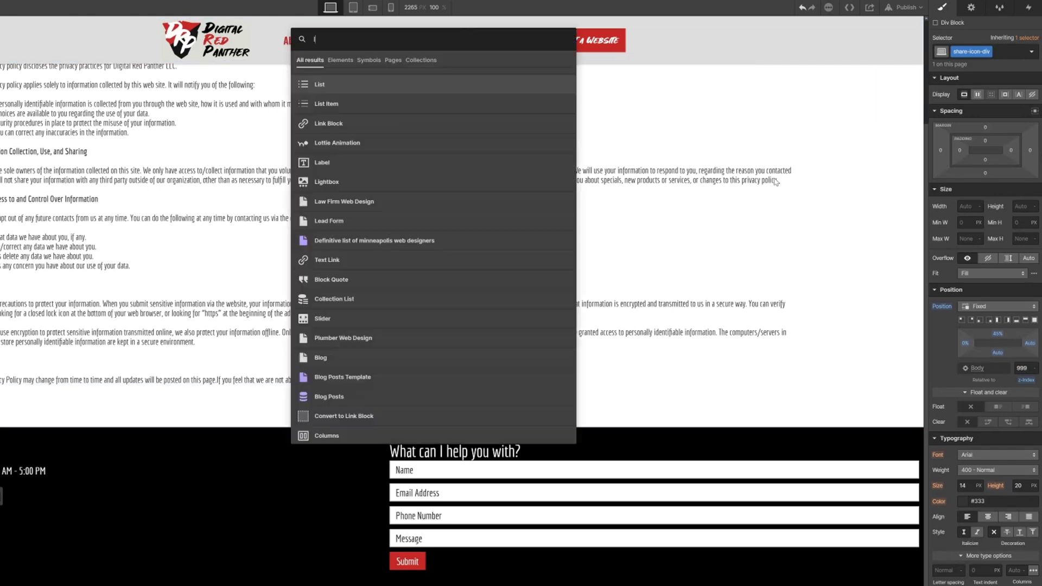
- Place a Link Block inside share-icon-div and size it 50 px wide and high
text(link)
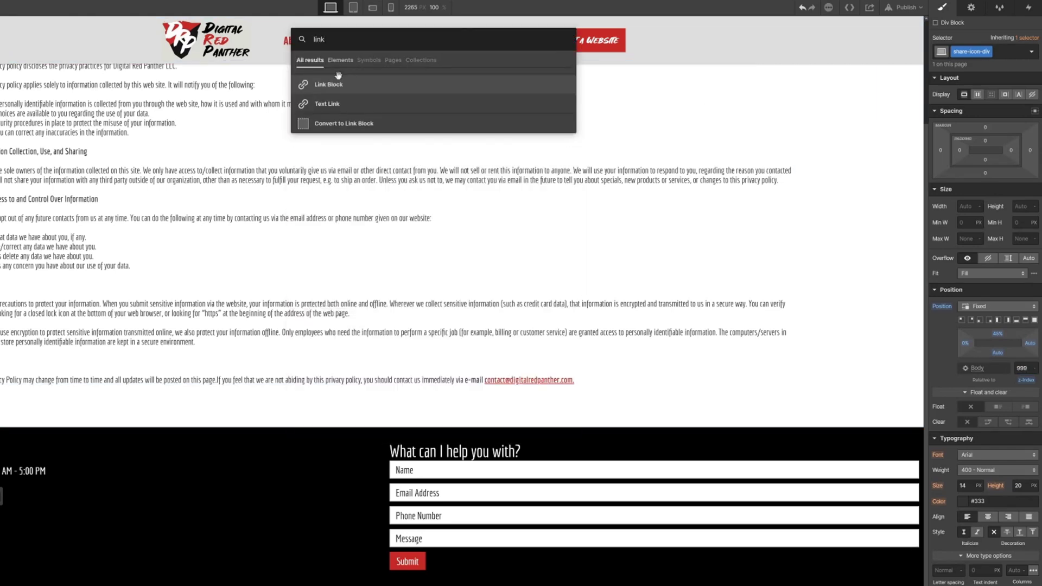
drag(338, 76, 958, 118)
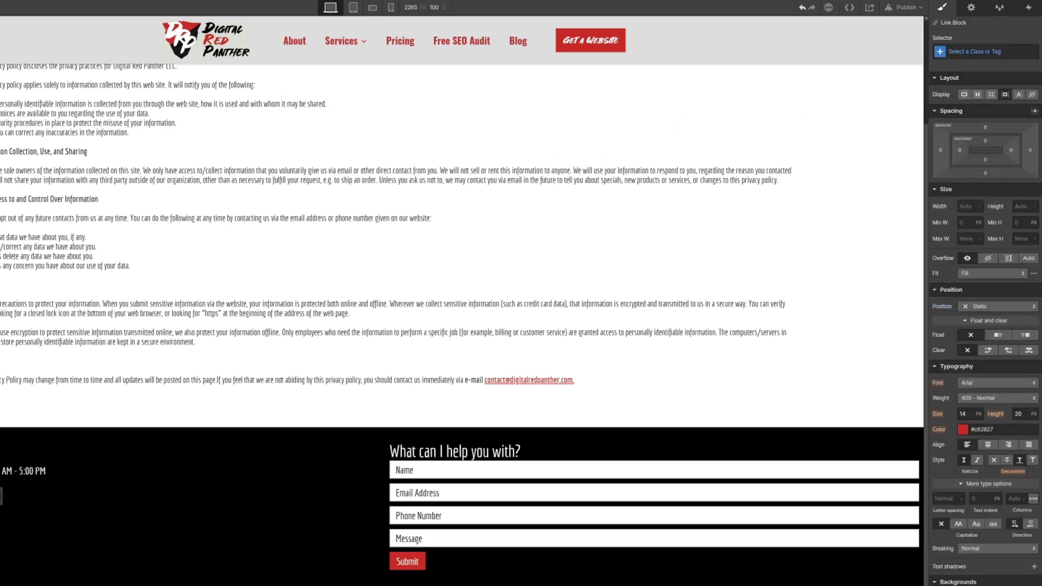
click(969, 206)
text(50)
key(Tab)
text(5)
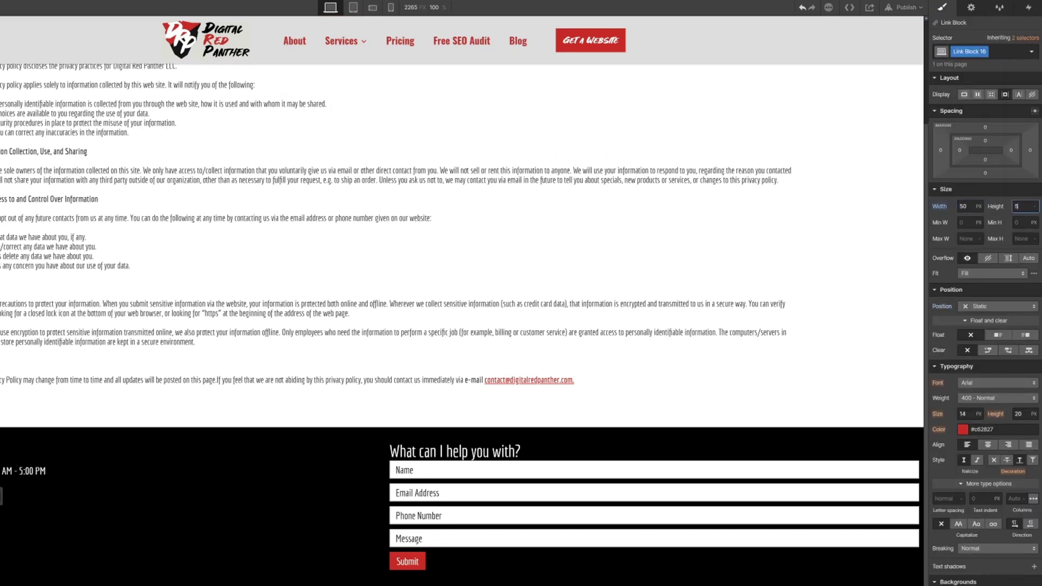
- Give it facebook-social-shrae-button.jpg as a centred, no-repeat background image
scroll(964, 321, down, 5)
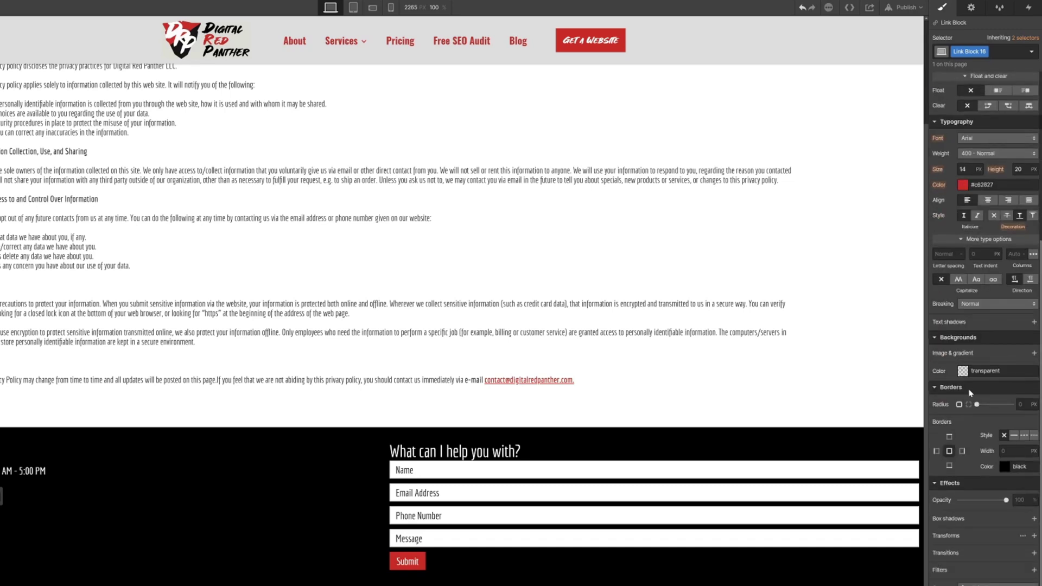
click(1034, 353)
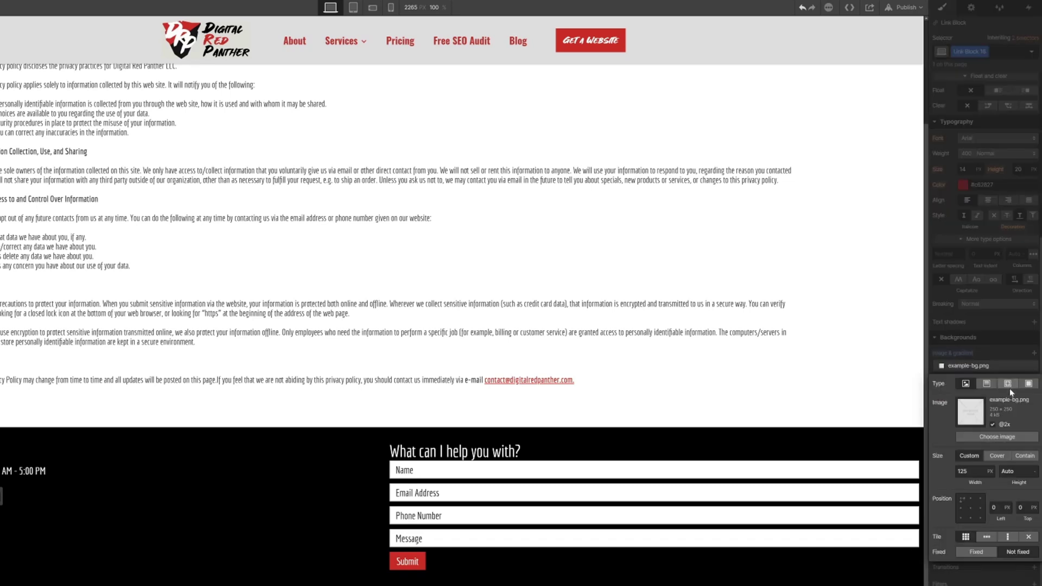
click(993, 437)
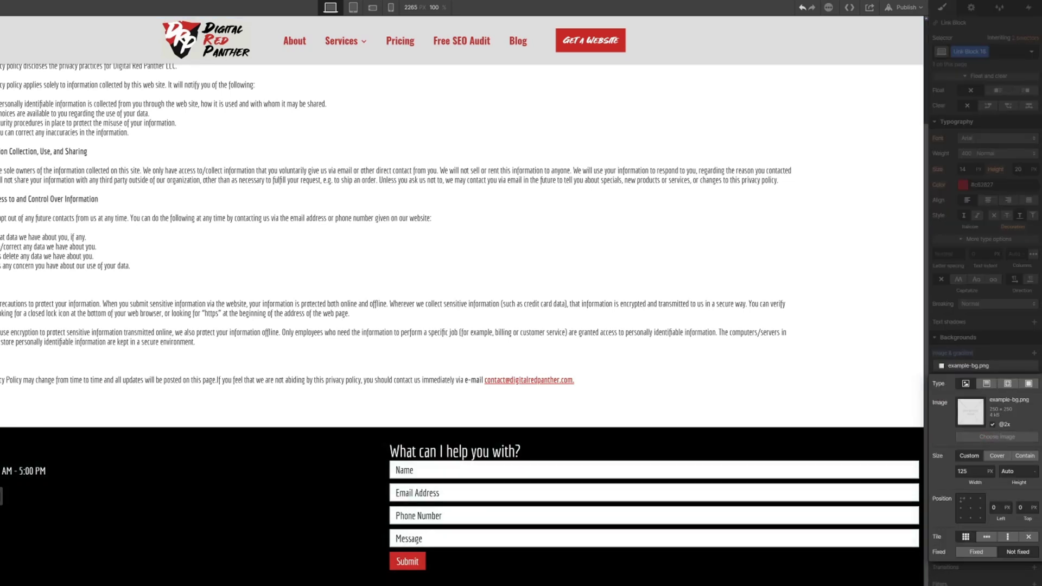
click(970, 471)
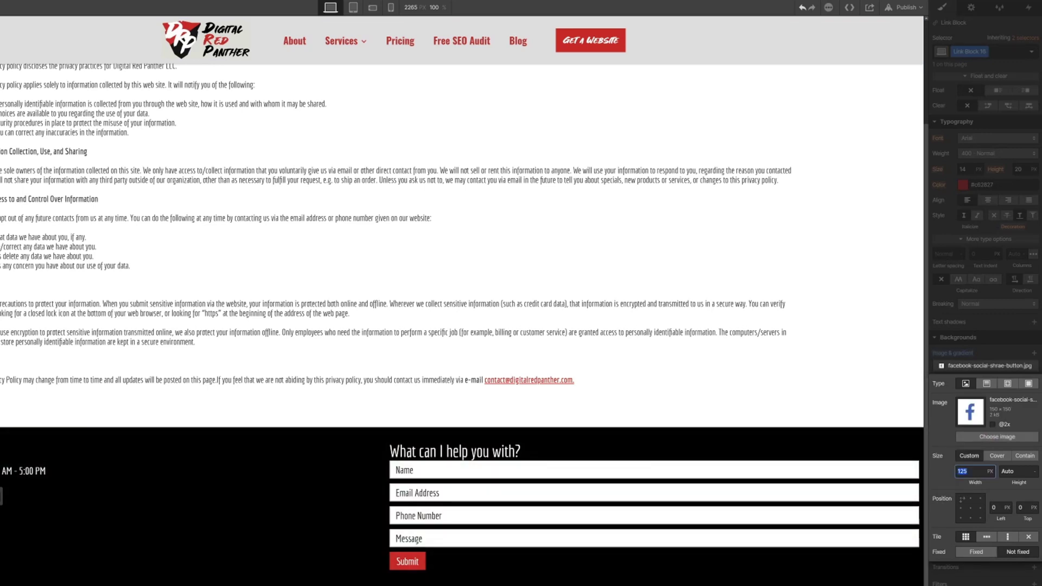
text(40)
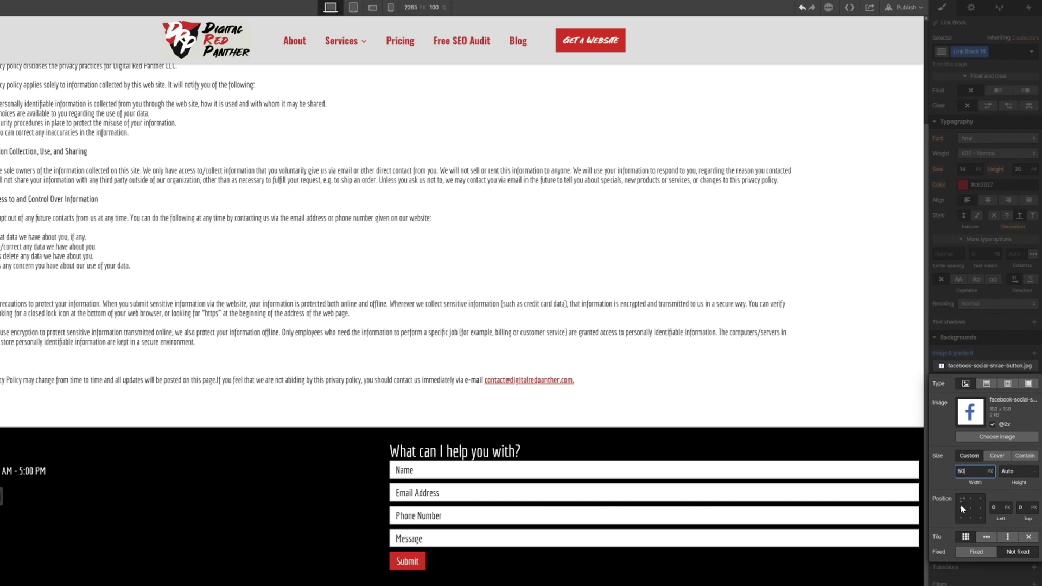
click(970, 507)
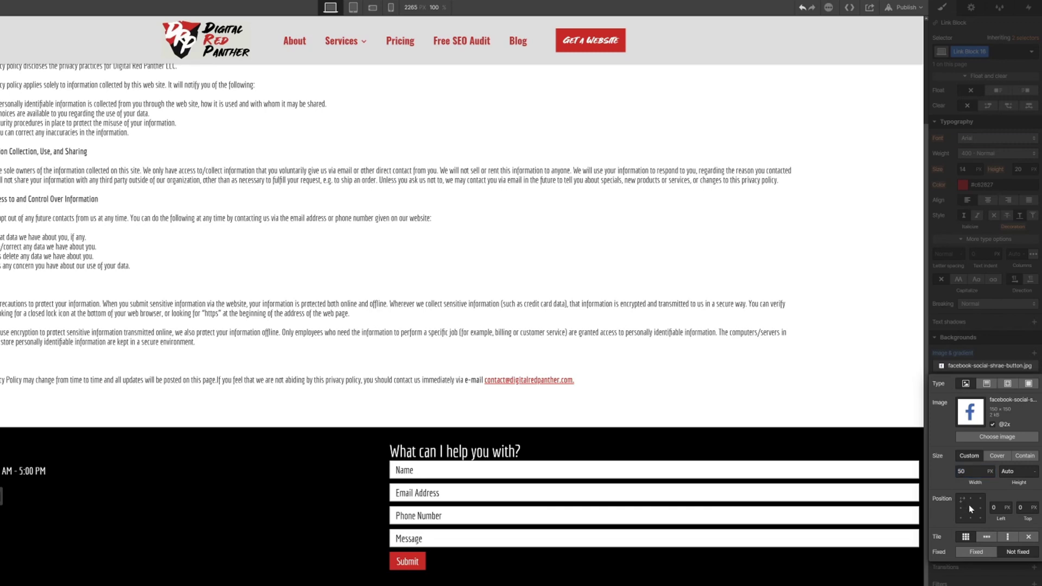
click(1025, 536)
click(1011, 583)
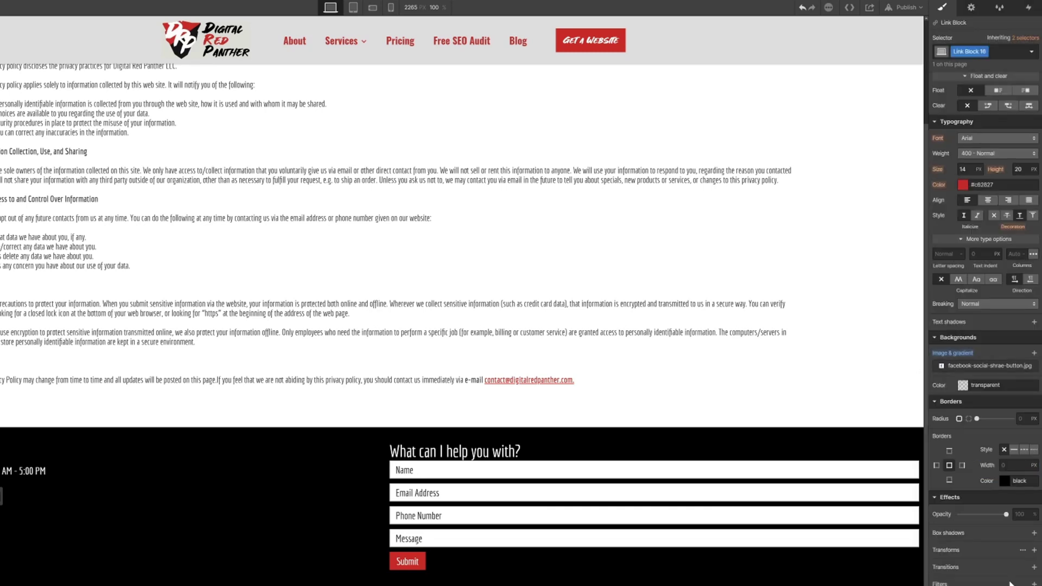
scroll(965, 500, up, 5)
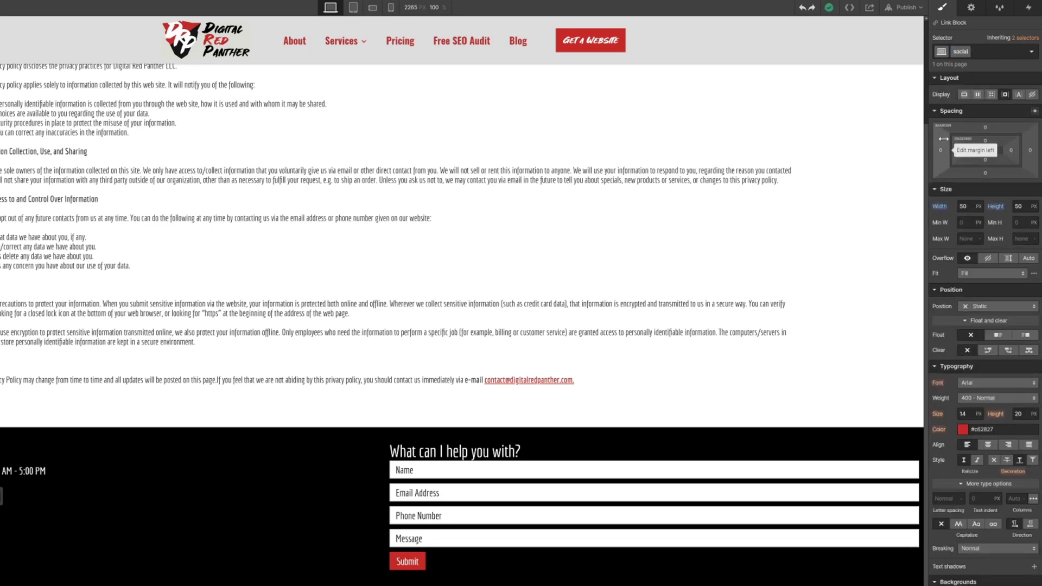
- Rename the link block's class to social-share-icon and add a facebook combo class
text(re-icon)
key(Return)
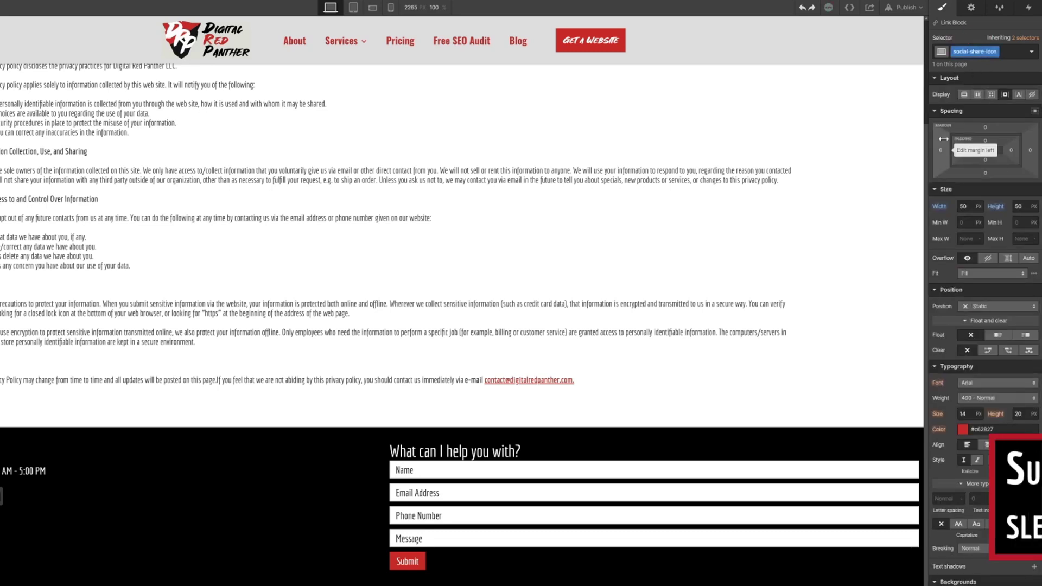
text(f)
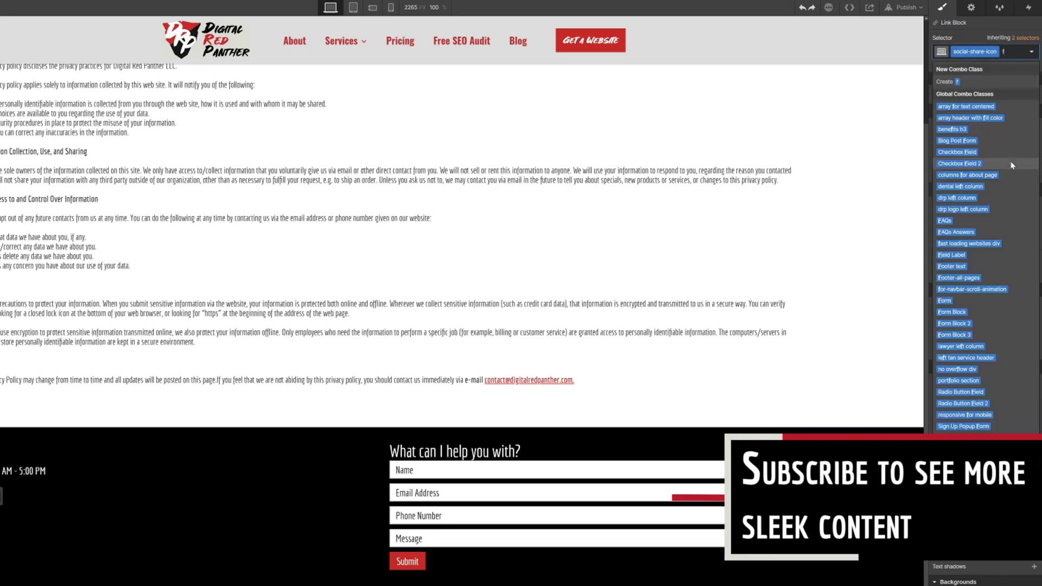
text(acebook)
key(Return)
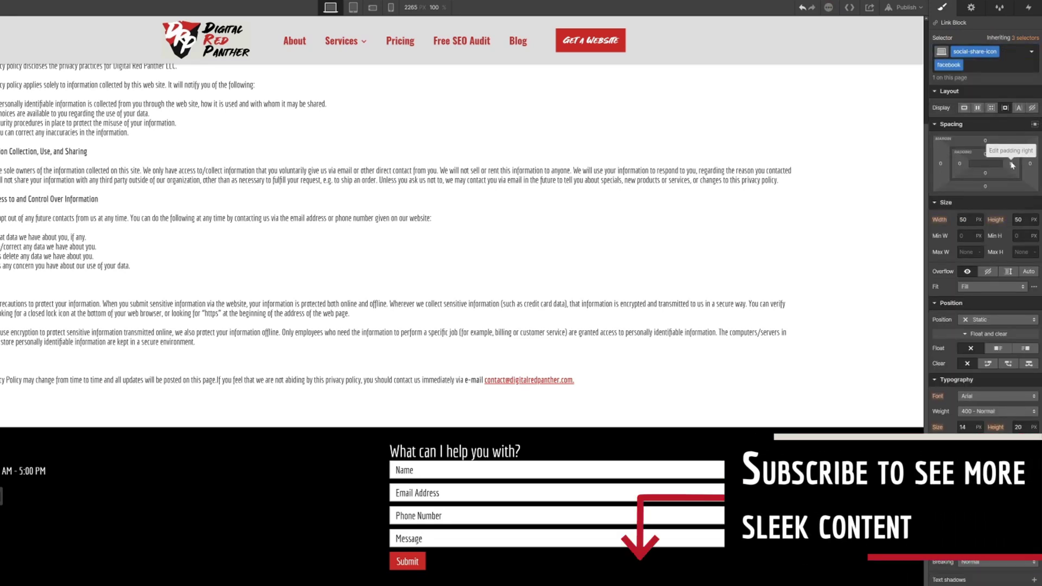
click(421, 407)
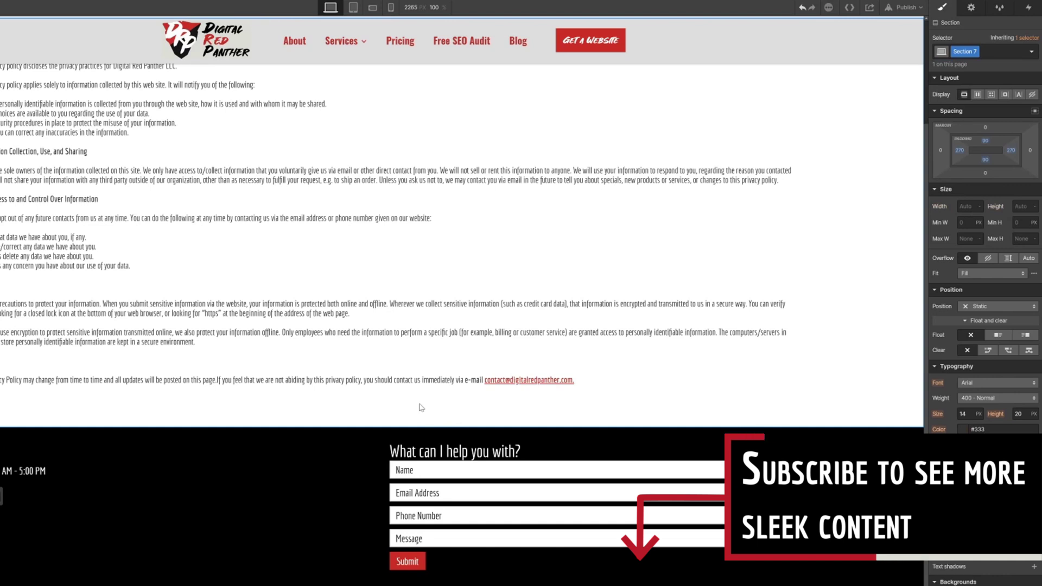
- Add an HTML embed with the Facebook share link, changing its class to social-share-icon facebook
key(ctrl+e)
text(embed)
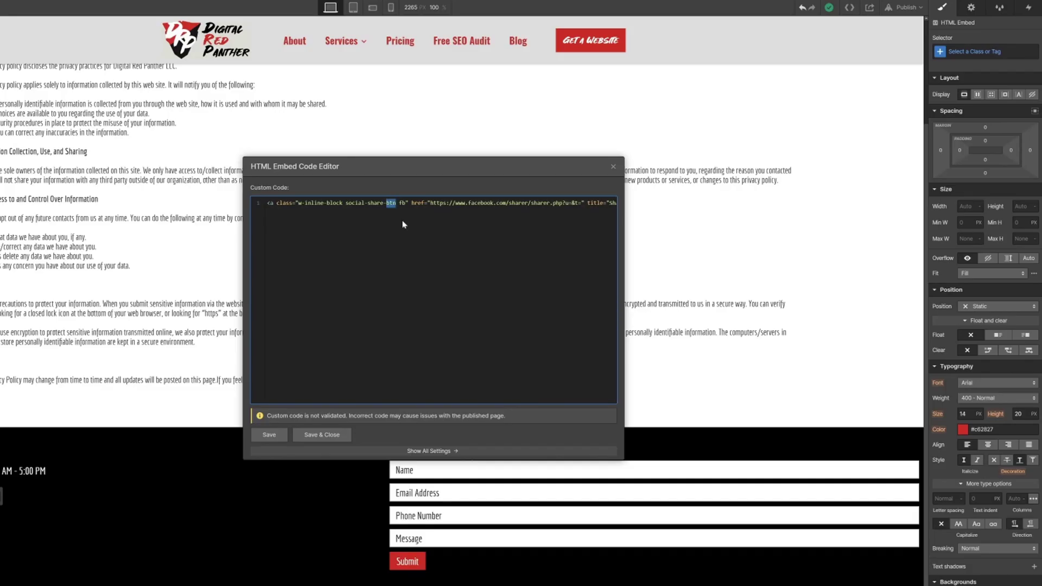
key(BackSpace)
text(icon)
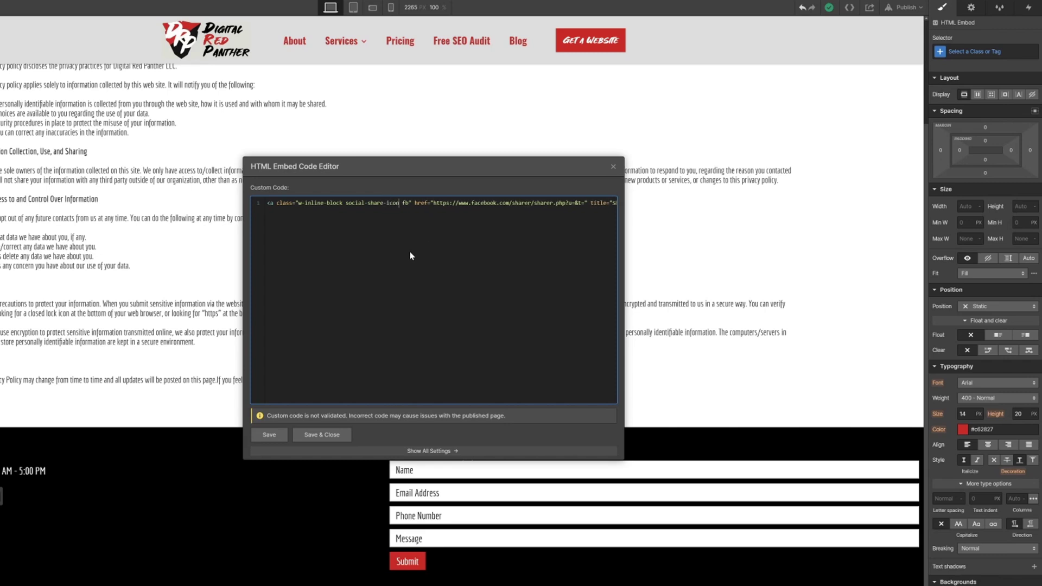
key(BackSpace)
text(acebook)
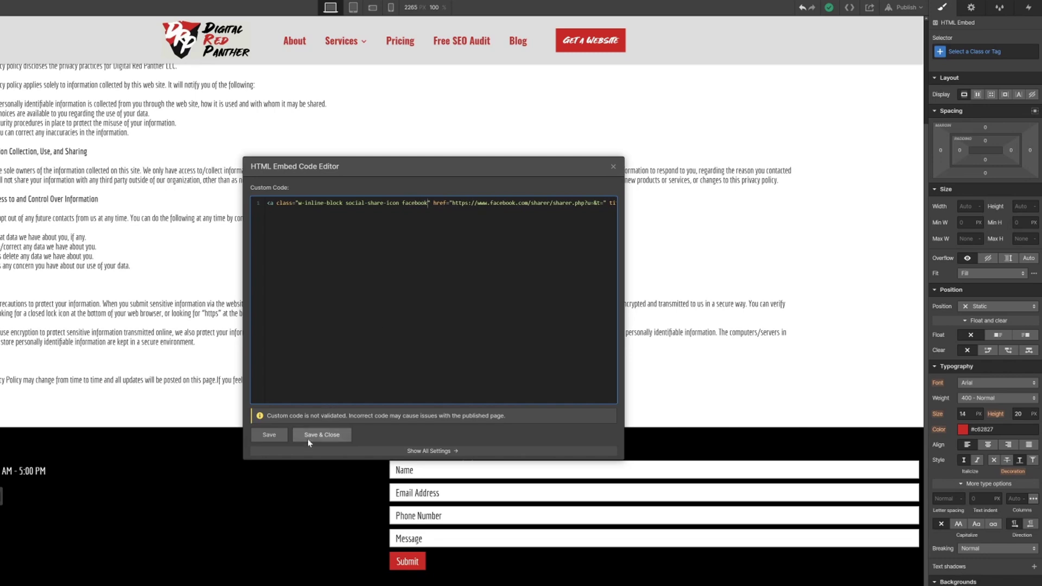
- Save the embed, preview the page, and confirm the Facebook icon opens a share window
click(322, 434)
key(ctrl+shift+p)
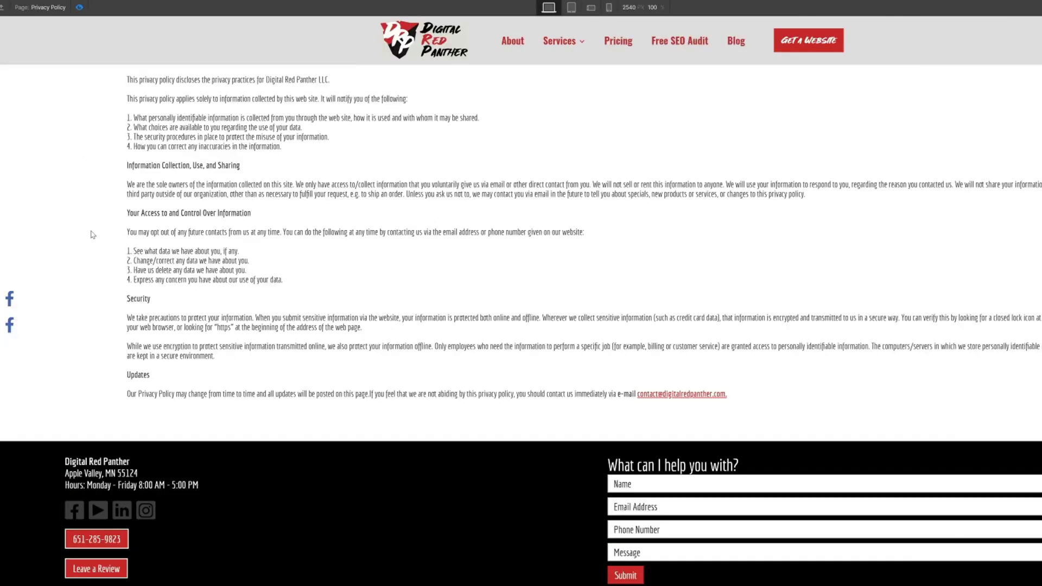
click(11, 306)
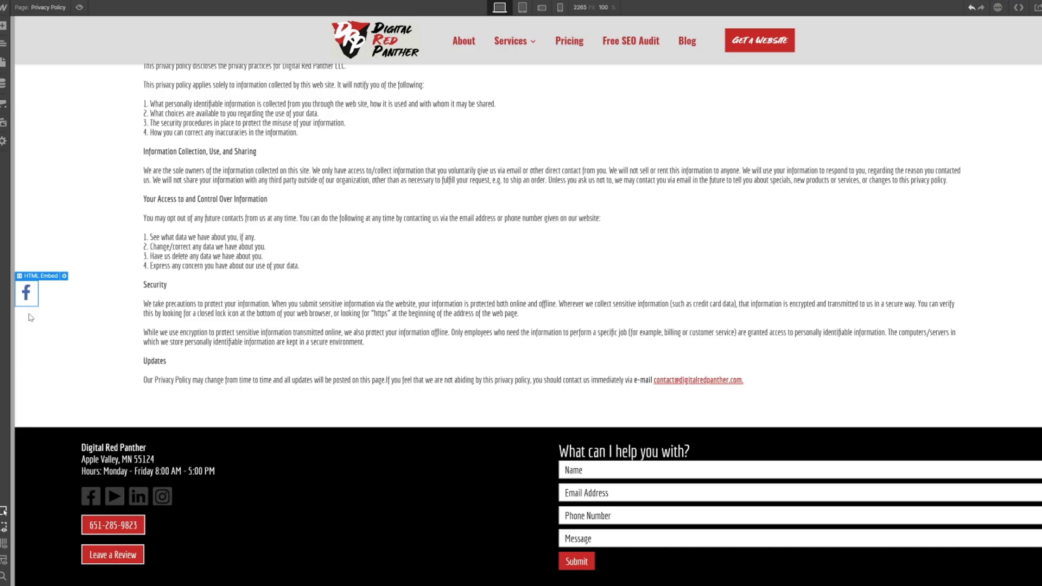
- Add a Link Block beside the Facebook embed and give it the social-share-icon class
key(ctrl+k)
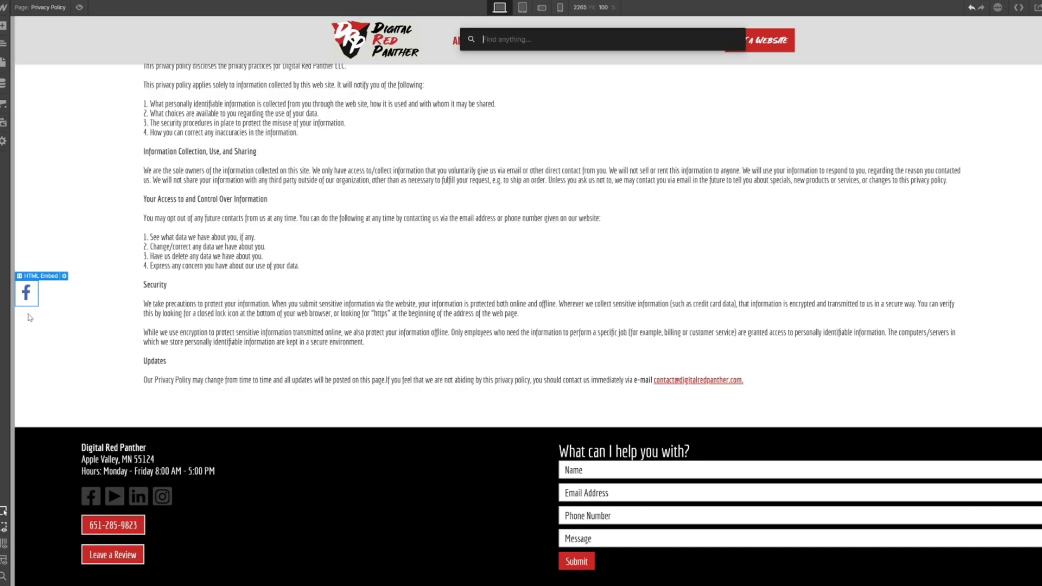
text(link)
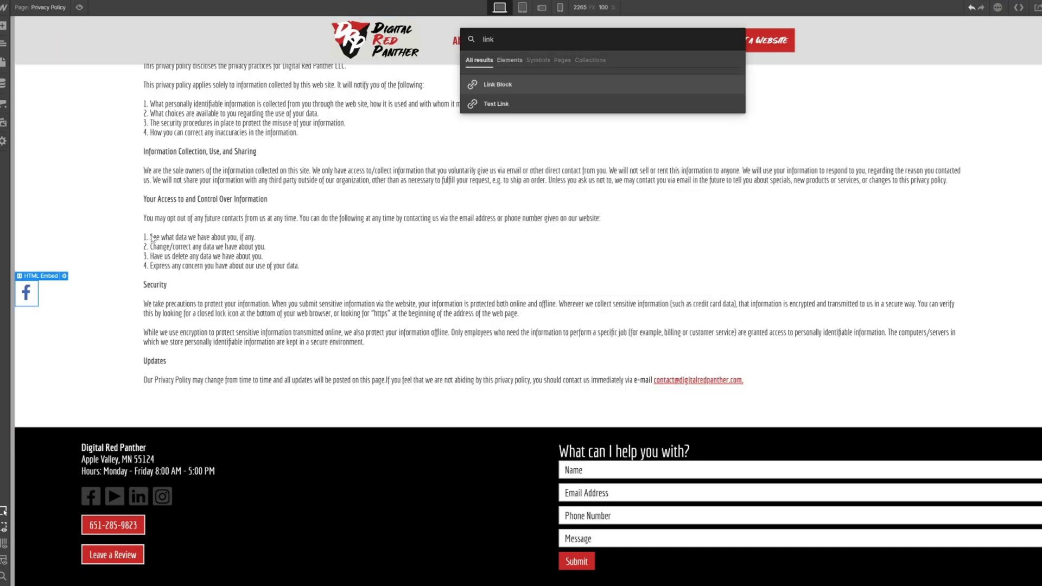
drag(495, 86, 23, 297)
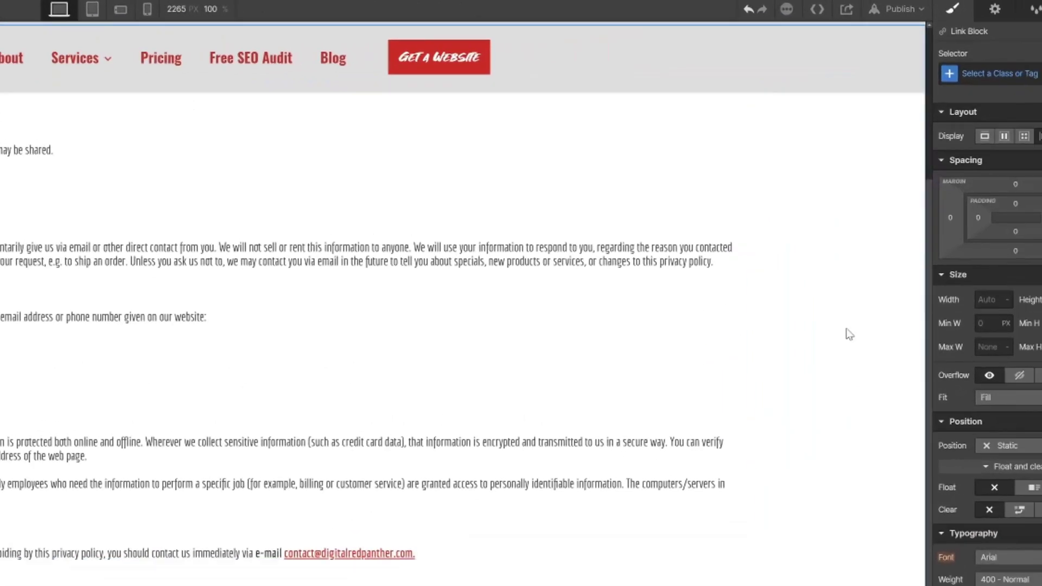
click(985, 75)
text(s)
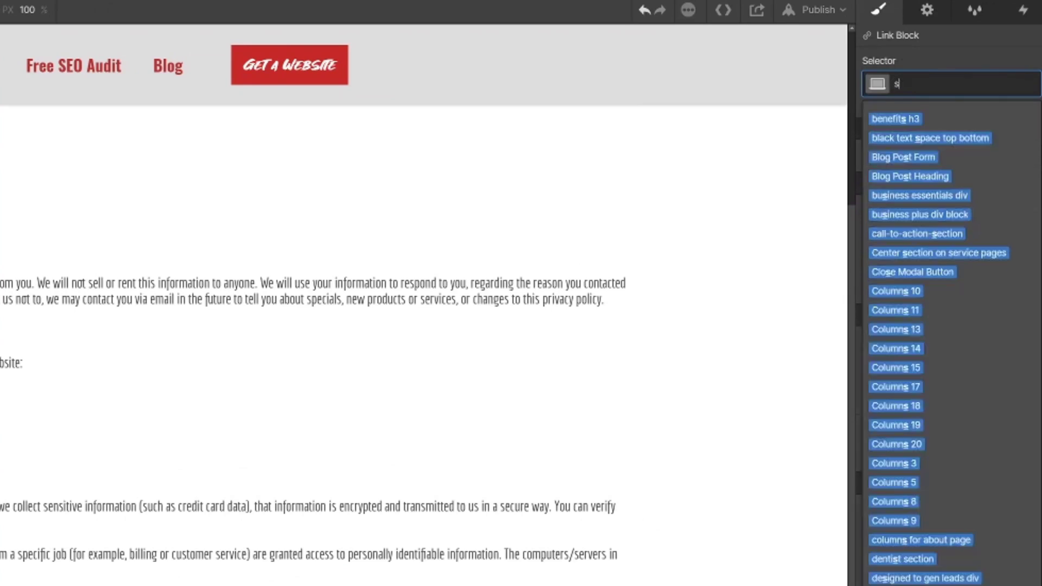
text(ocial-share-icon)
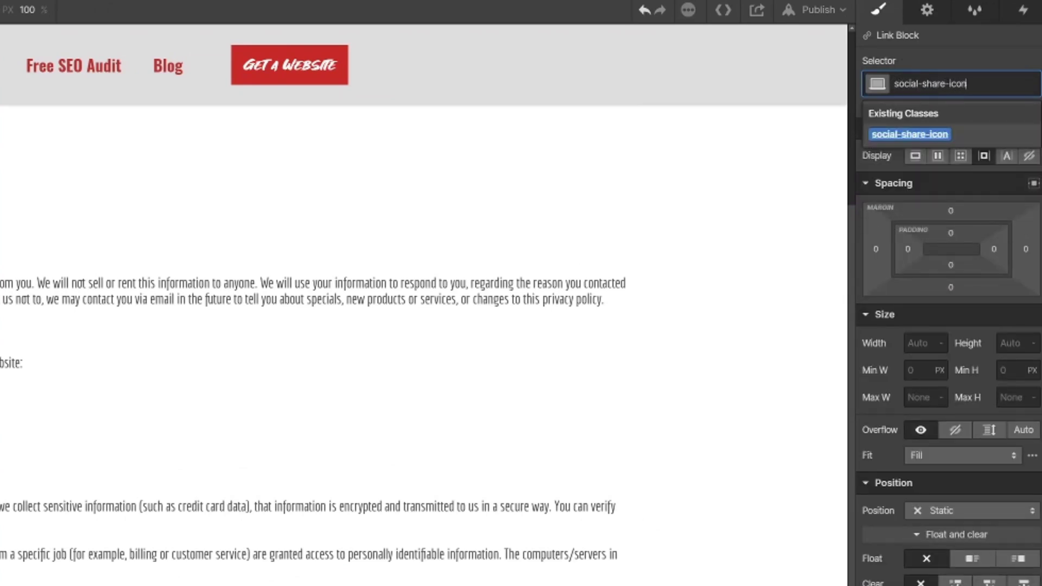
key(Return)
- Add a twitter combo class so the block shows the Twitter share image
click(998, 83)
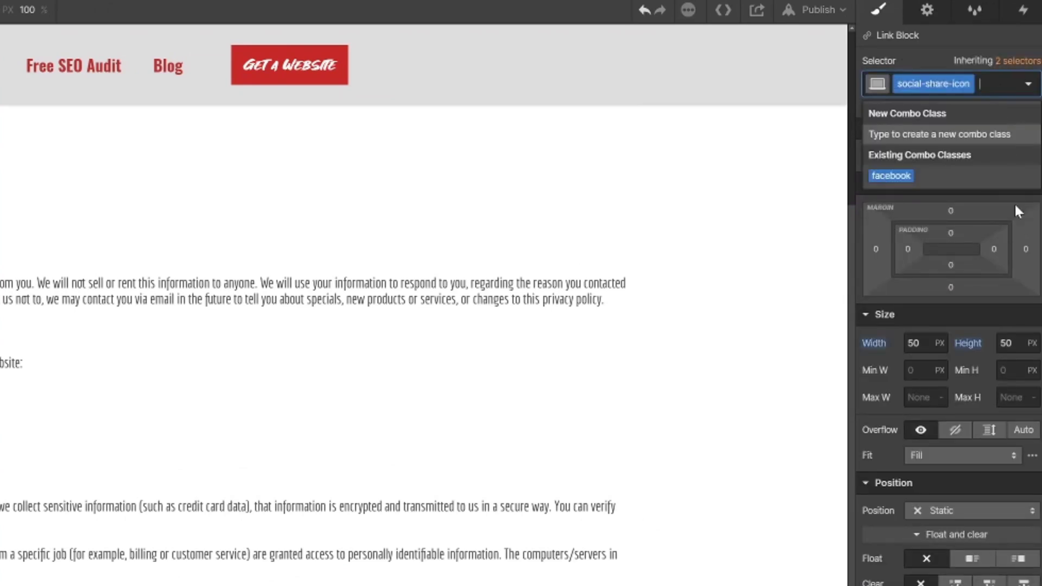
text(twitter)
key(Return)
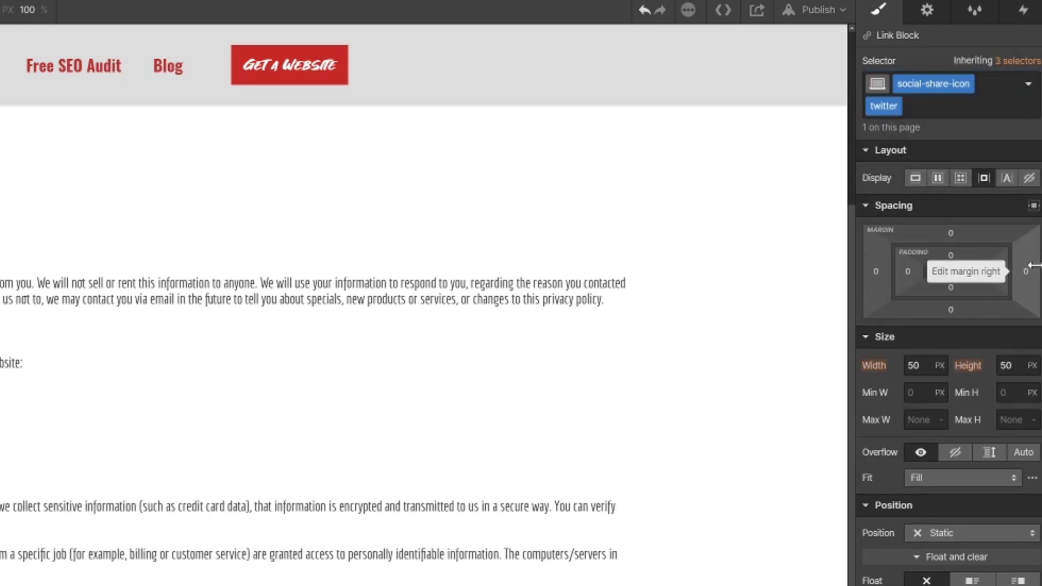
scroll(969, 444, down, 8)
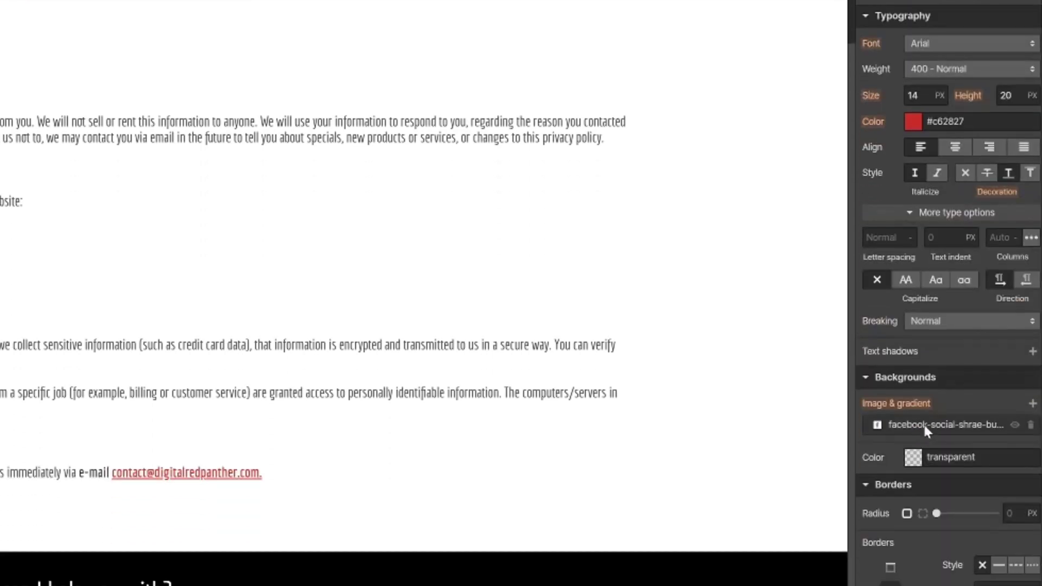
click(922, 585)
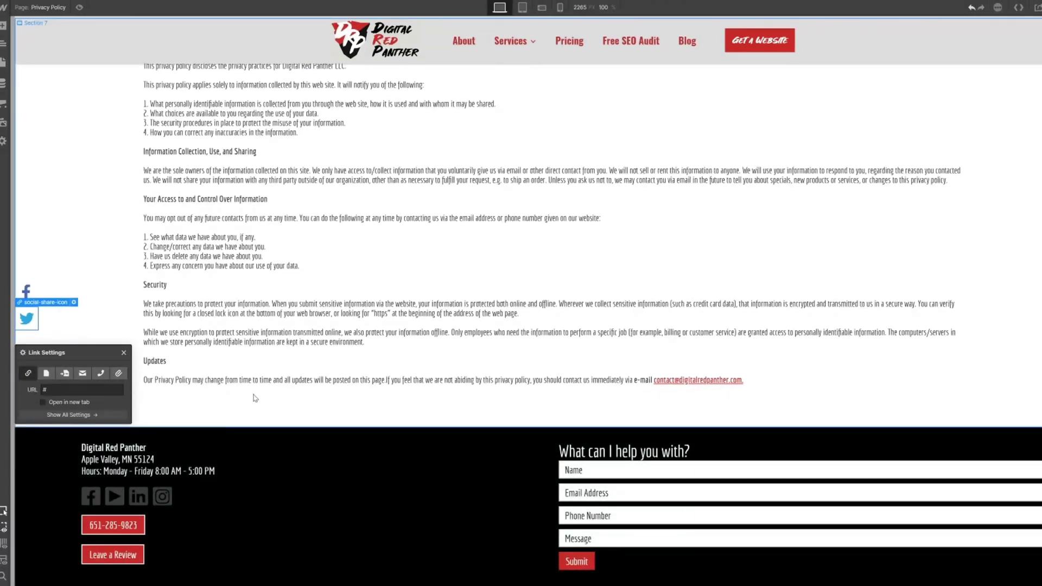
click(255, 398)
- Add an HTML embed with the Twitter share link, classed social-share-icon twitter, and save it
key(ctrl+e)
text(embed)
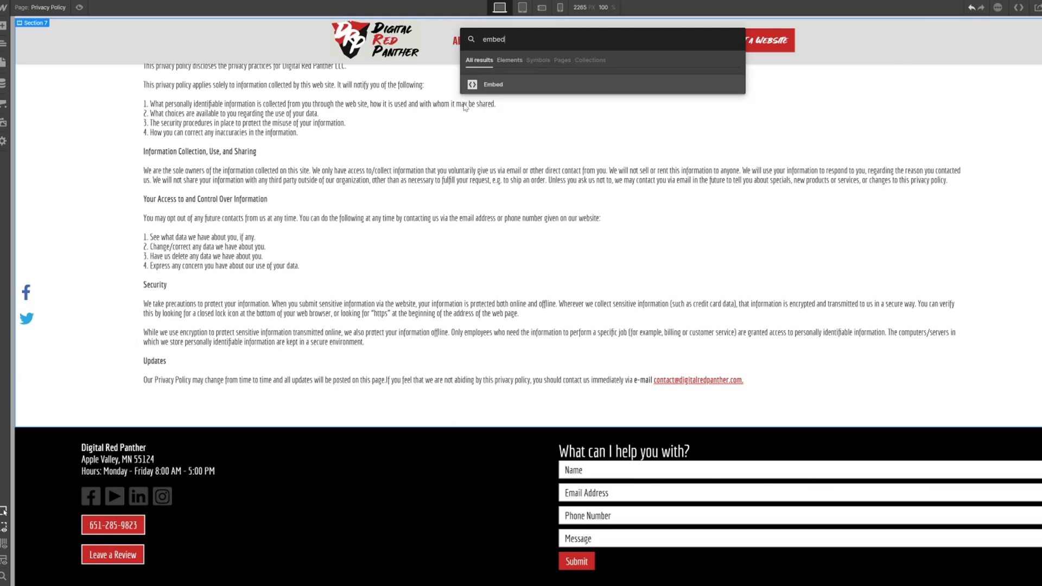
drag(489, 84, 34, 309)
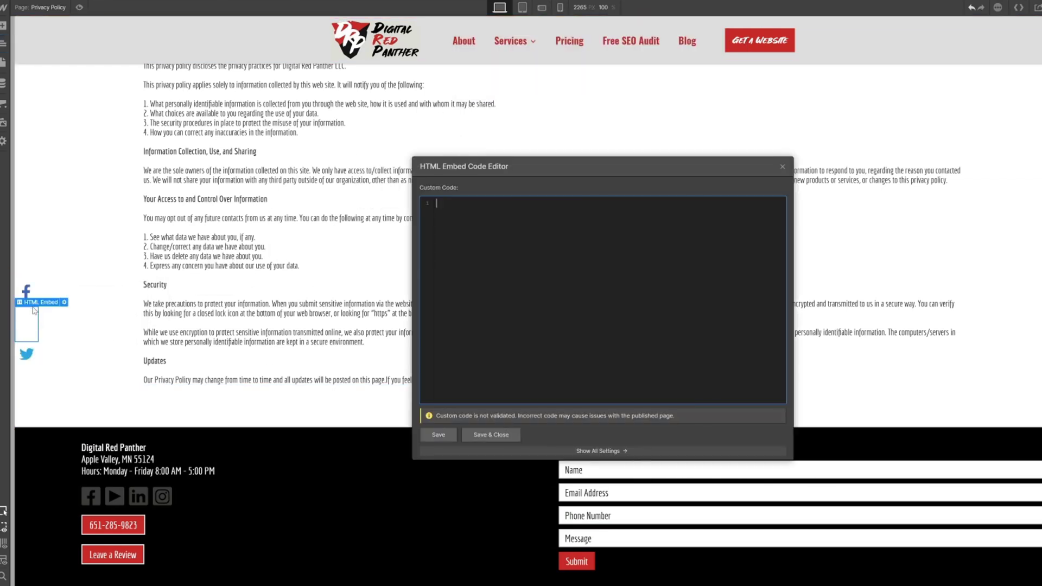
click(563, 245)
key(ctrl+v)
scroll(603, 204, left, 10)
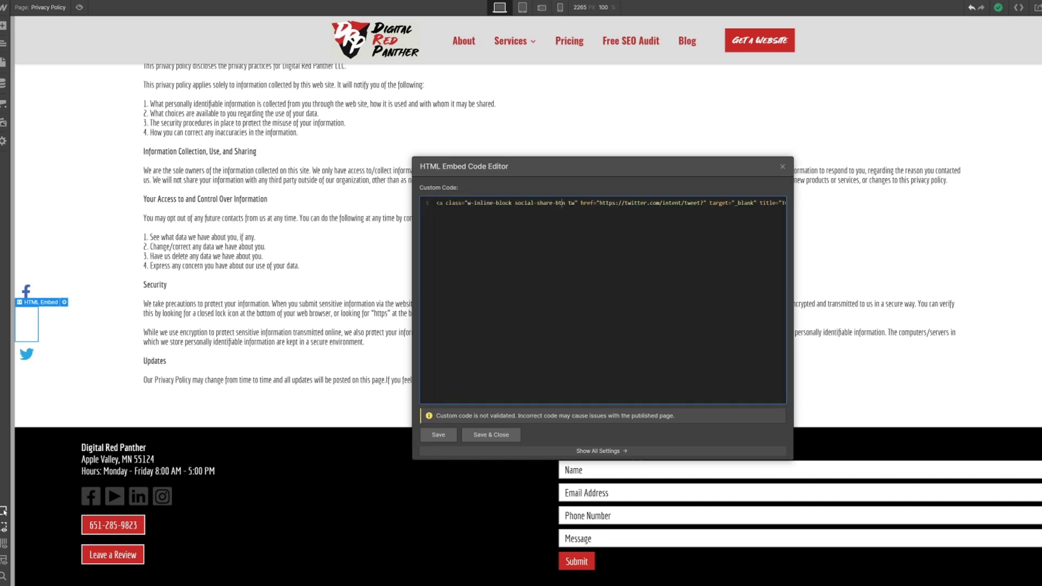
key(BackSpace)
key(BackSpace)
key(BackSpace)
text(icon tw)
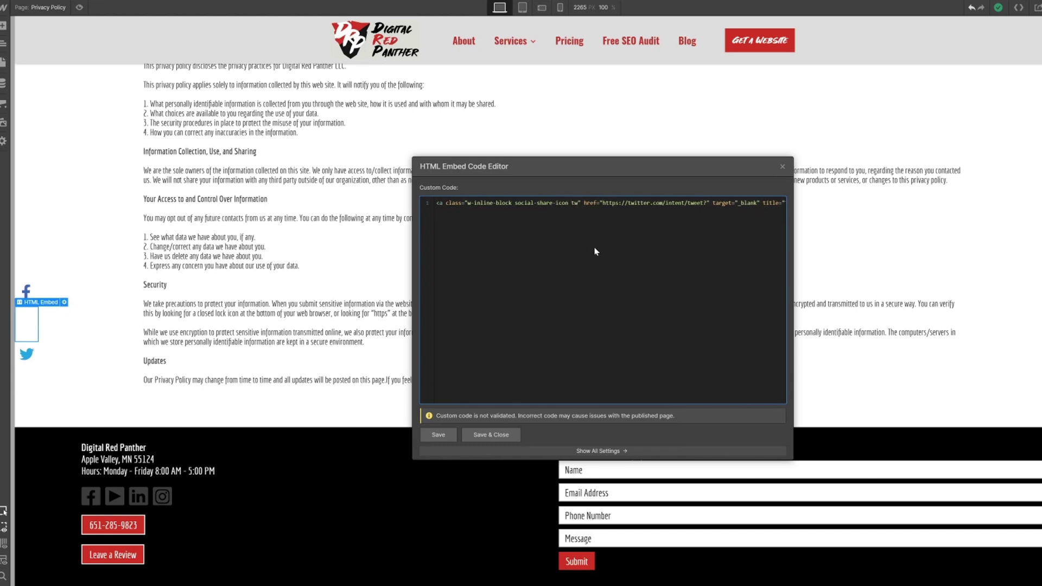
text(itter)
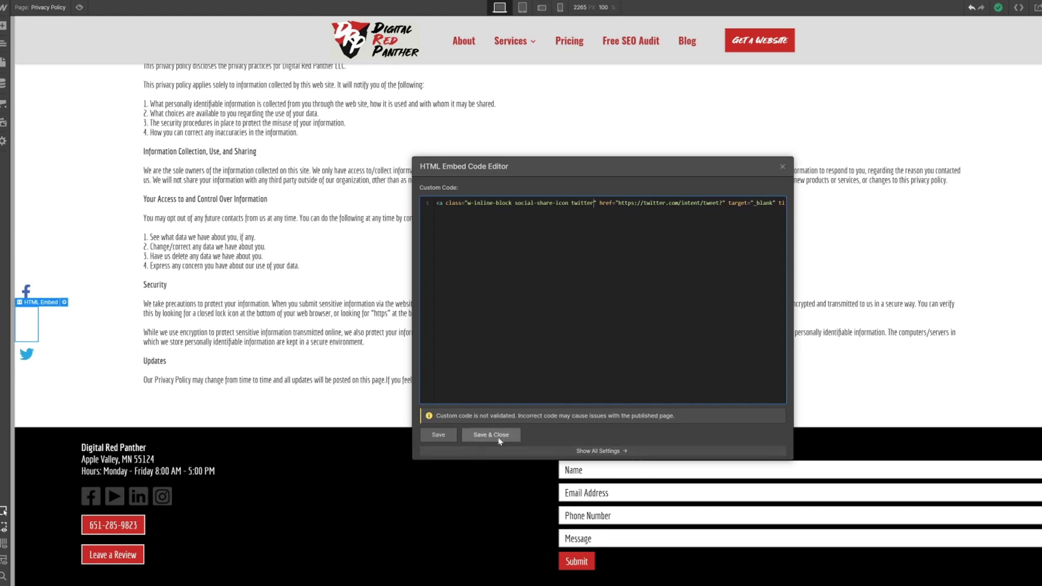
click(491, 435)
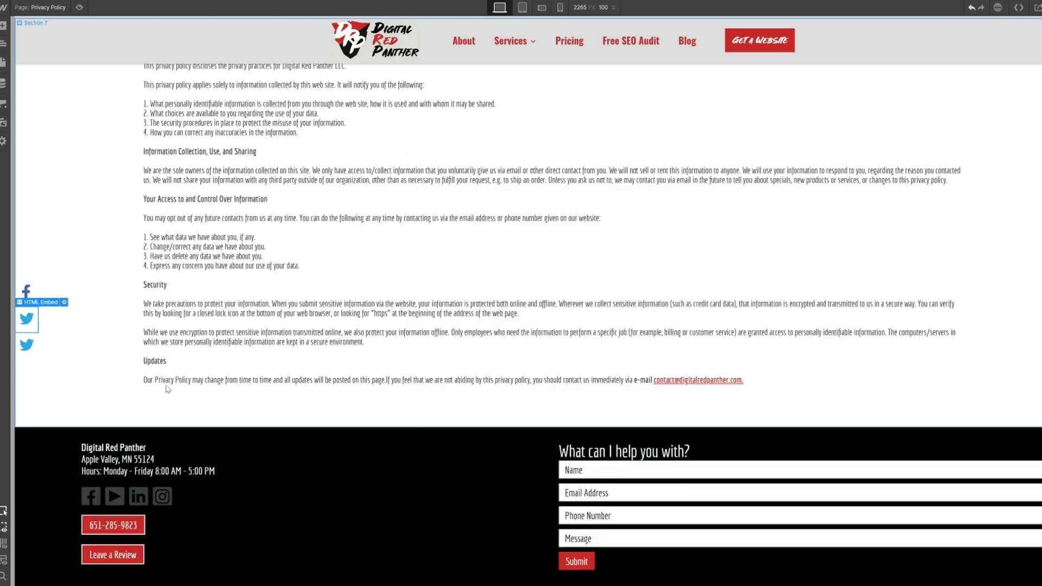
- Preview the page, confirm the Twitter icon opens a prefilled tweet, then close that window
click(33, 347)
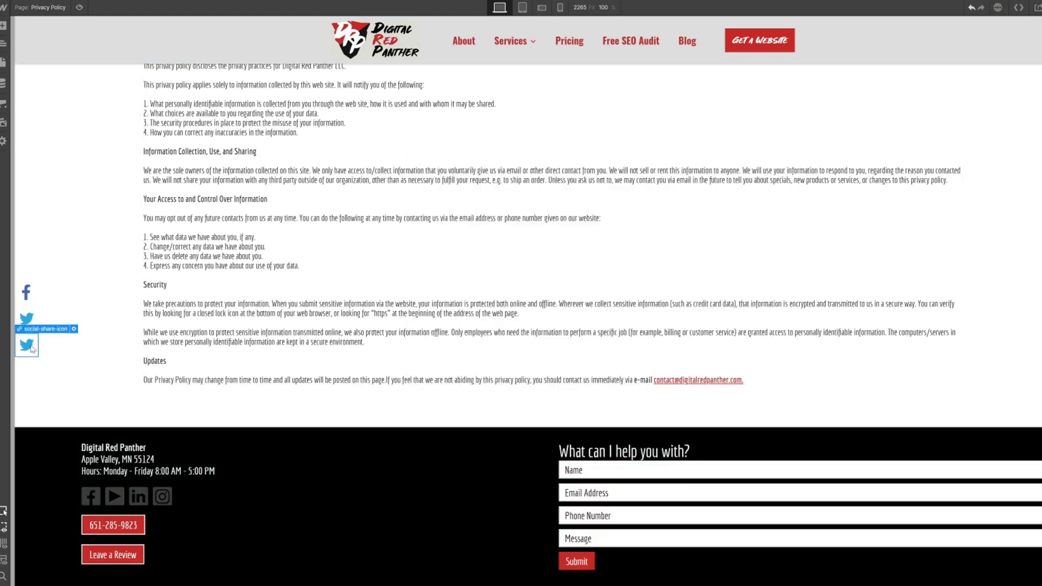
click(78, 8)
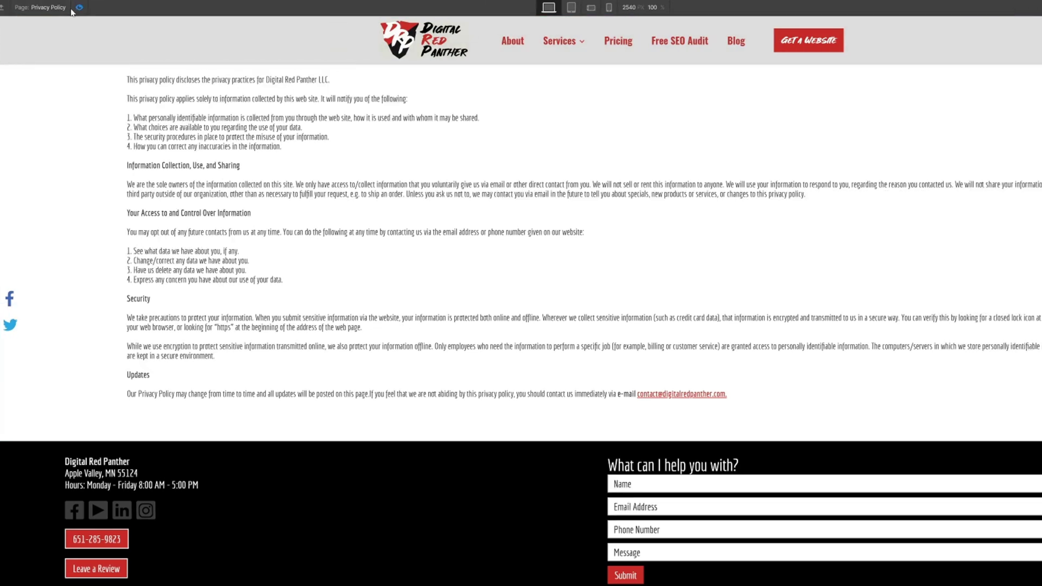
click(9, 326)
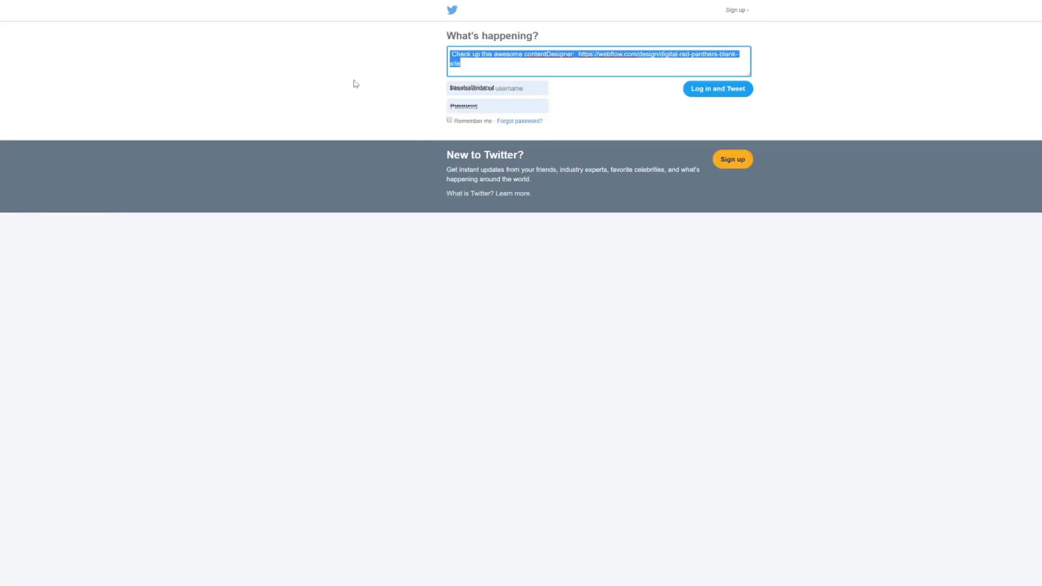
key(ctrl+w)
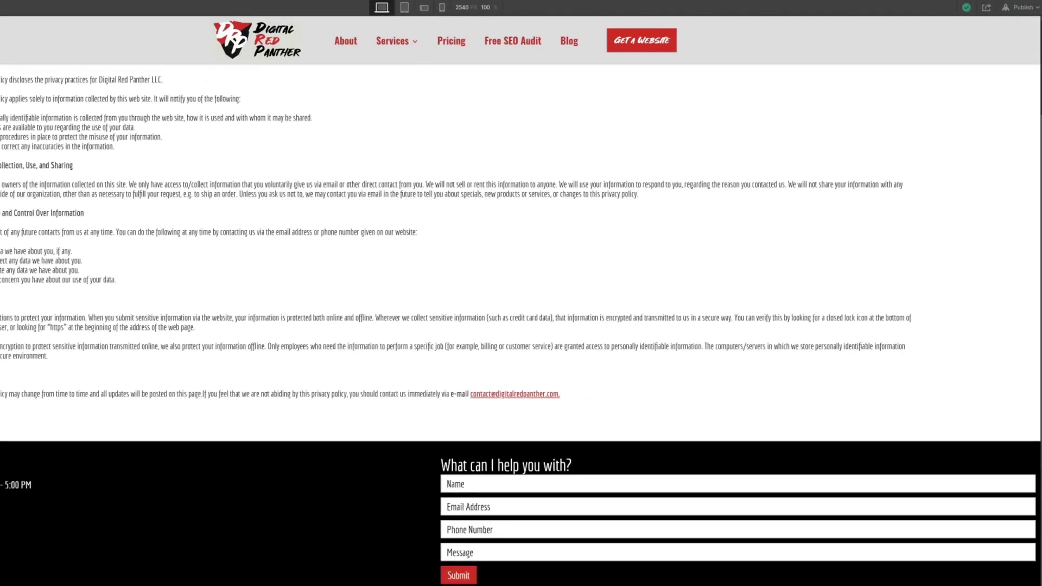
- Exit preview, check unused styles in the Style Manager, and add an empty Link Block above the footer
key(ctrl+shift+p)
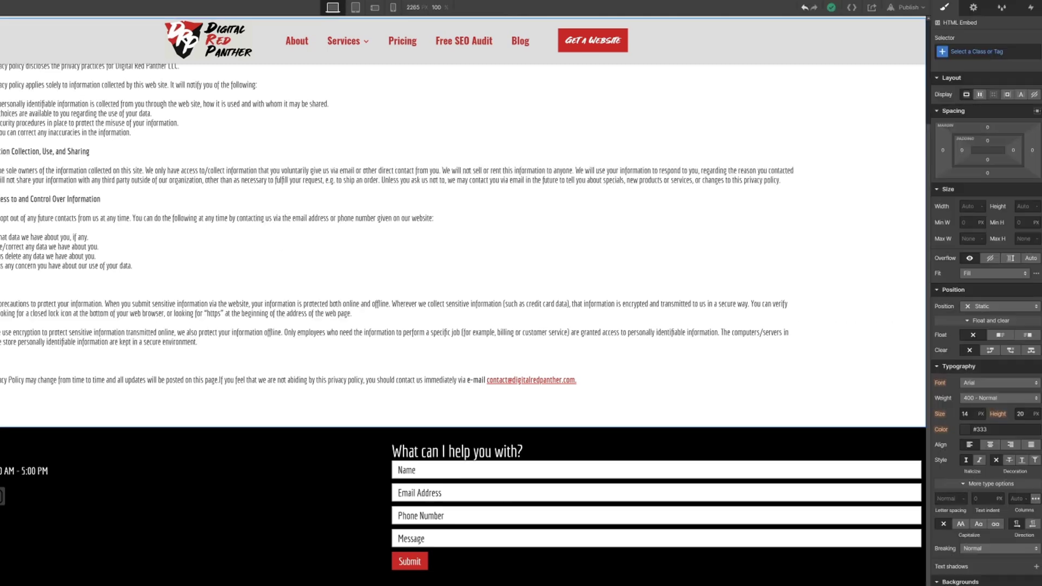
click(1002, 9)
click(1024, 23)
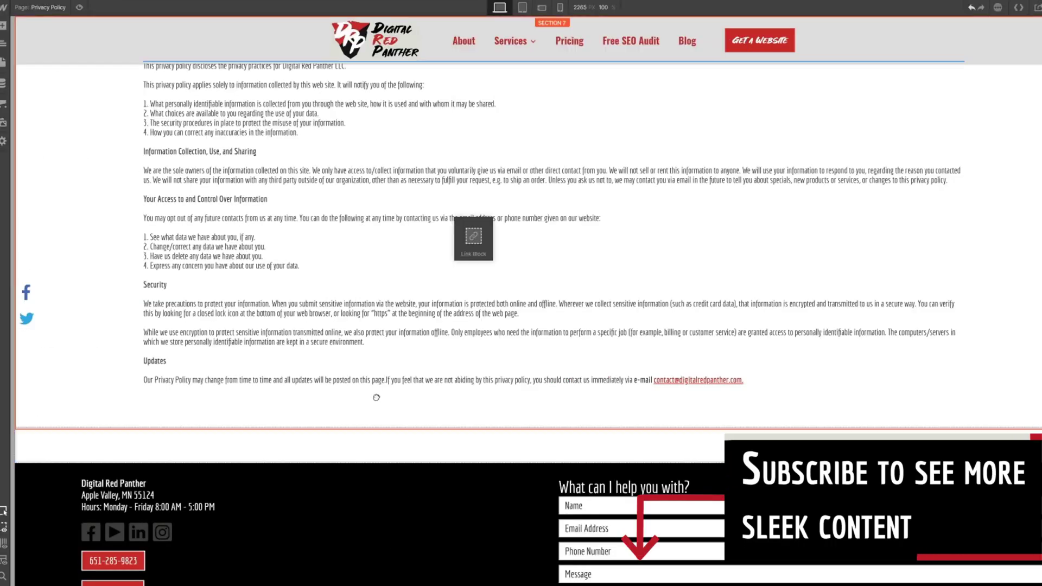
drag(473, 238, 473, 239)
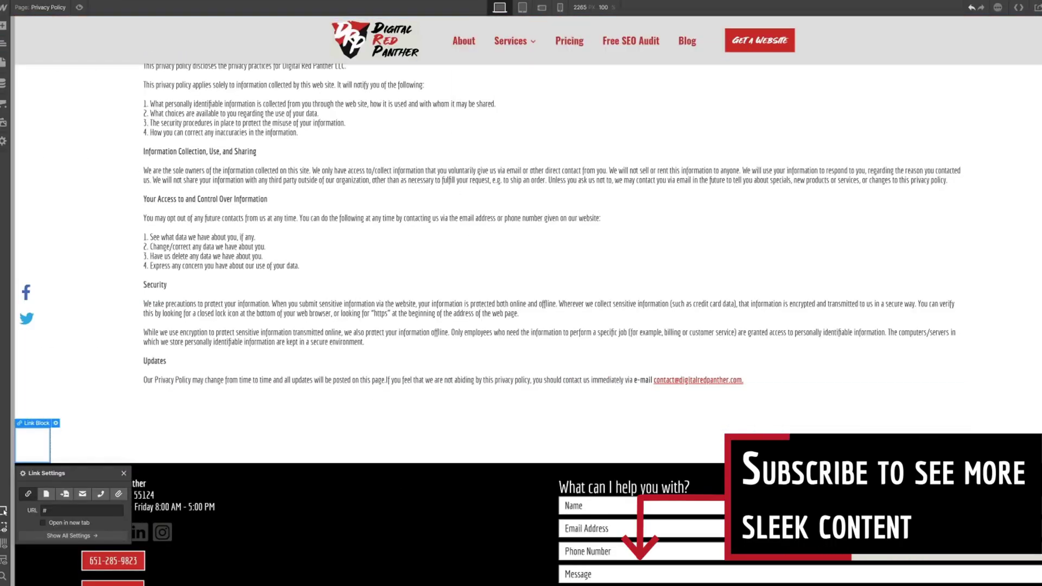
- Paste copies of both share icons above the footer and set their container to Display None
key(ctrl+v)
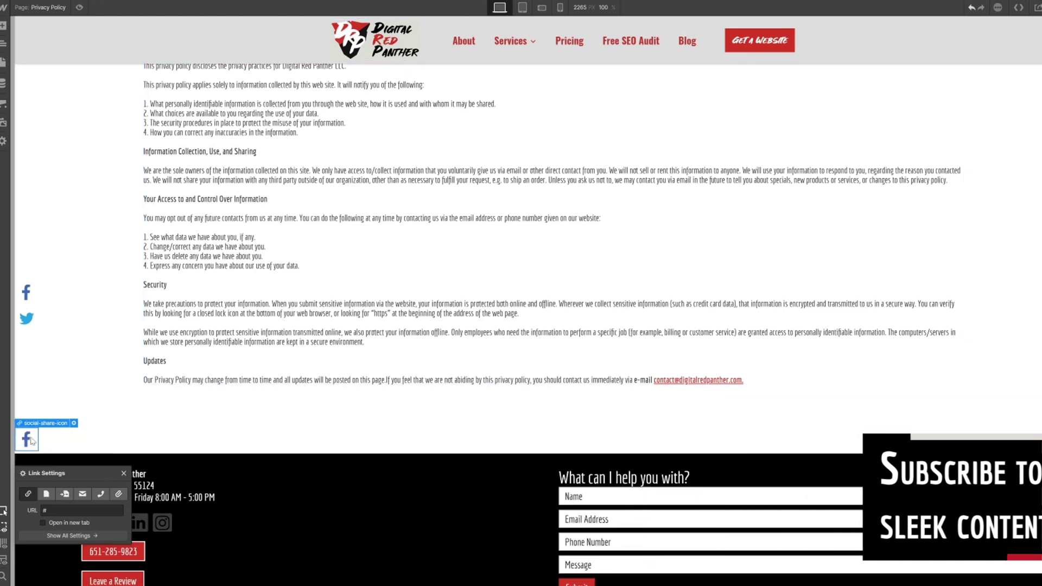
key(ctrl+v)
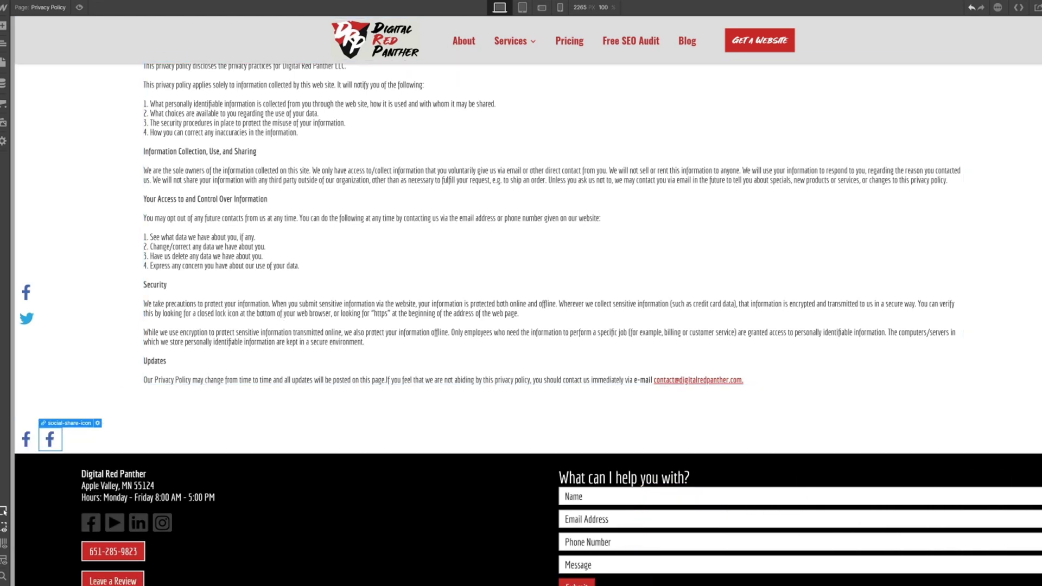
click(217, 437)
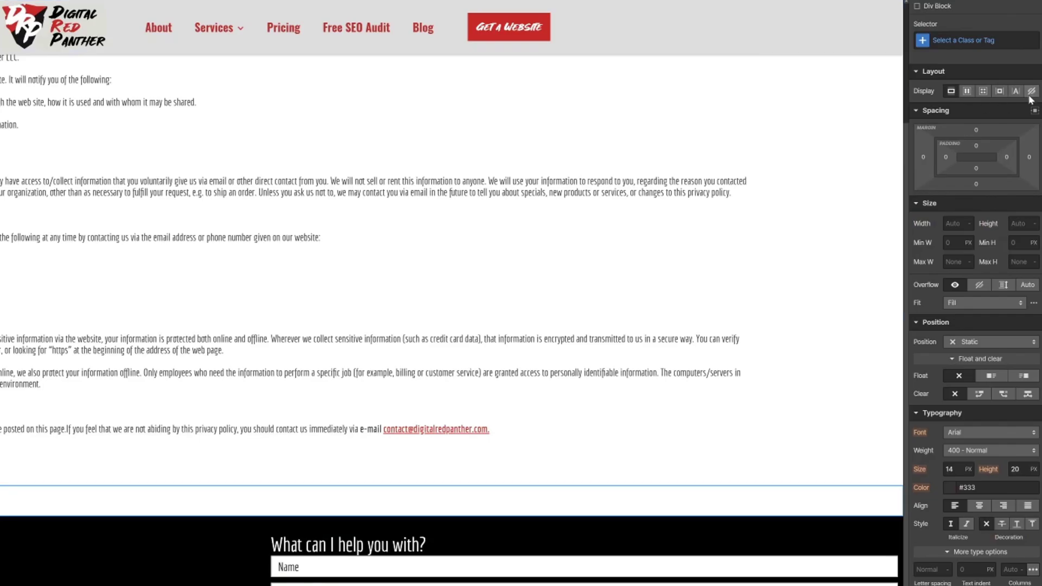
click(1030, 92)
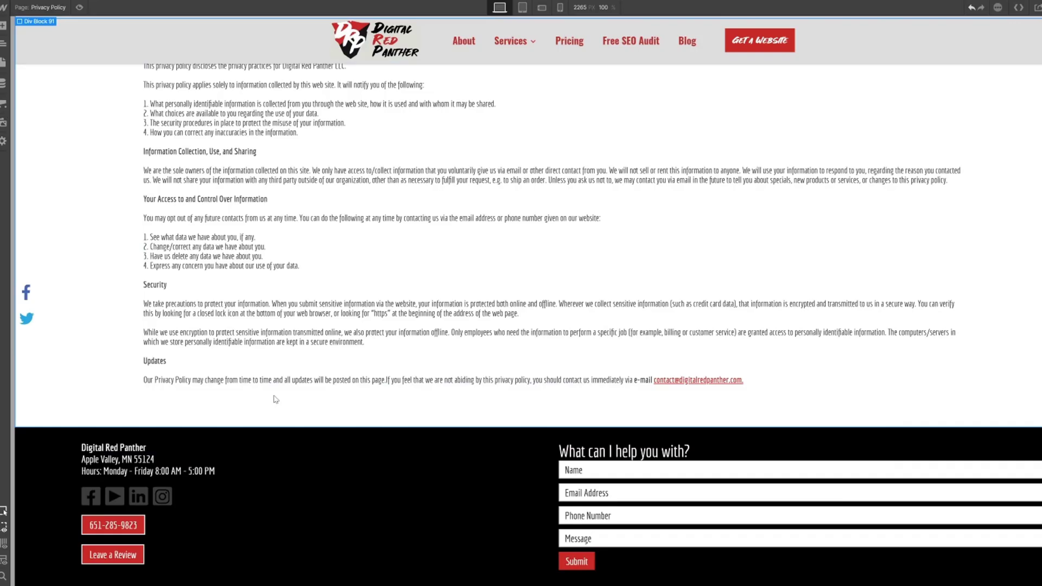
- Preview the page at the 320 px phone portrait breakpoint, scrolling to check the fixed Facebook and Twitter icons
key(shift+4)
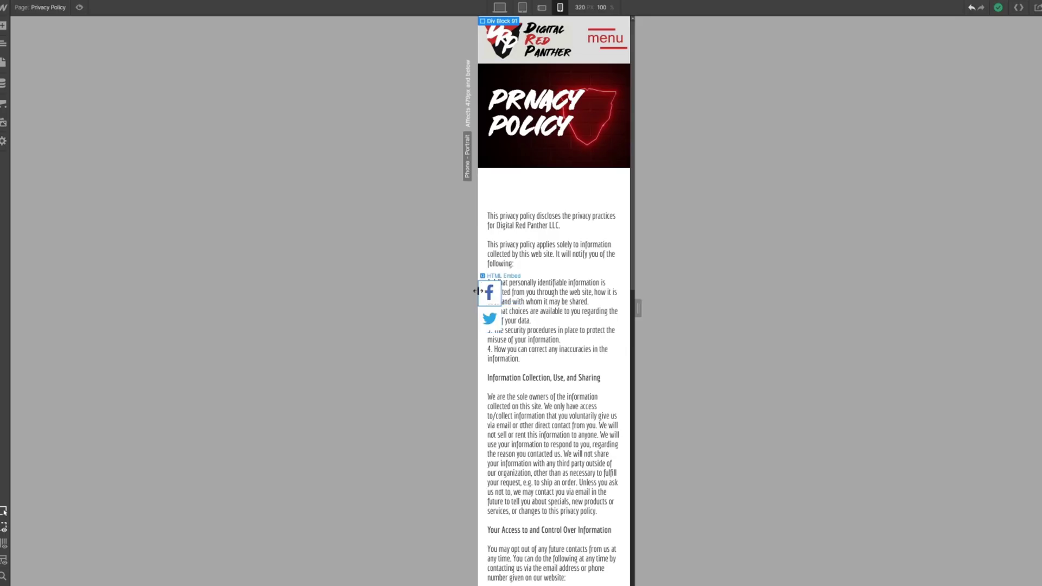
click(81, 8)
scroll(603, 298, down, 15)
scroll(602, 298, up, 10)
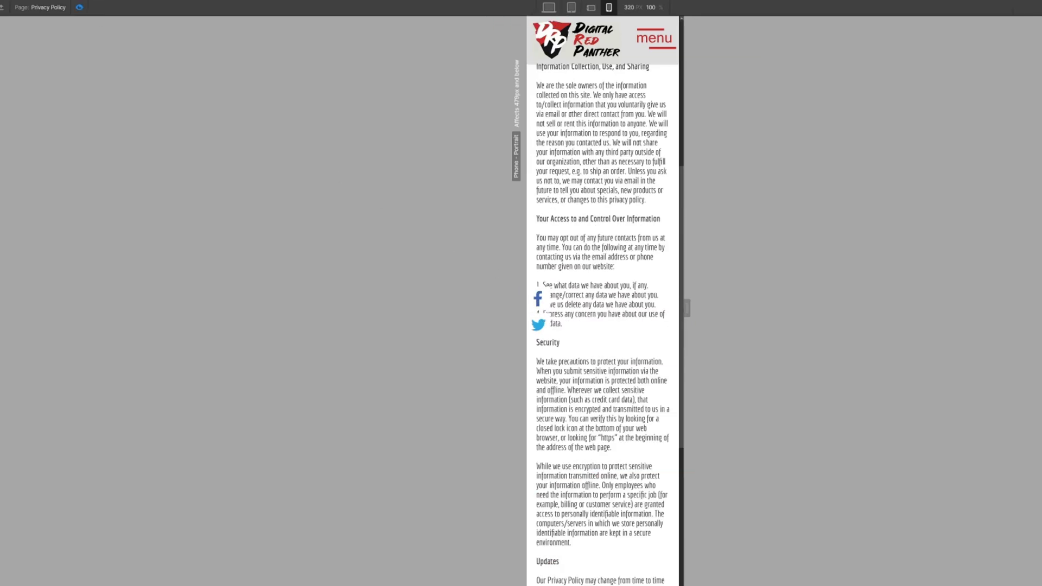
scroll(539, 341, up, 6)
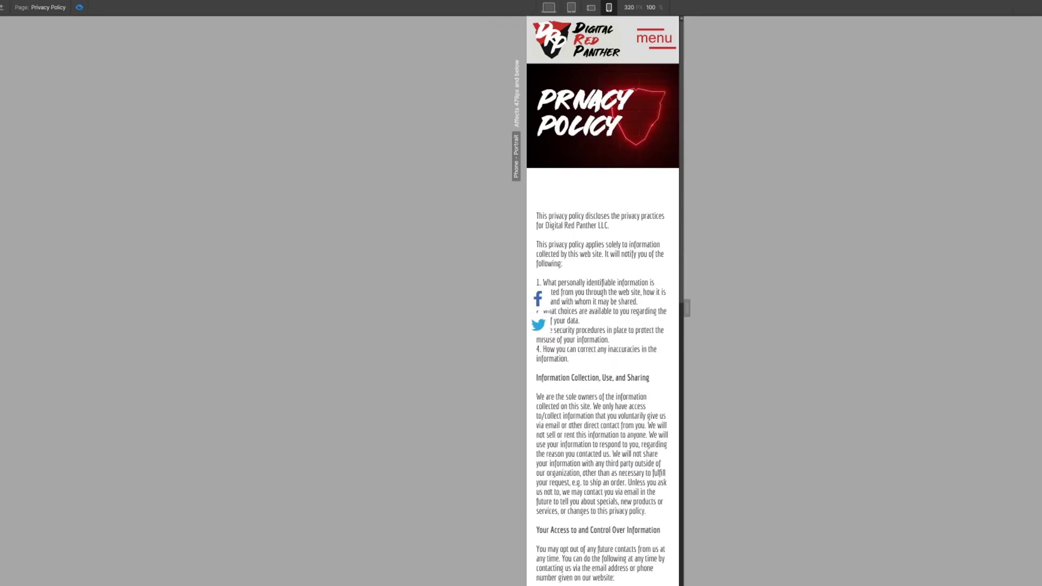